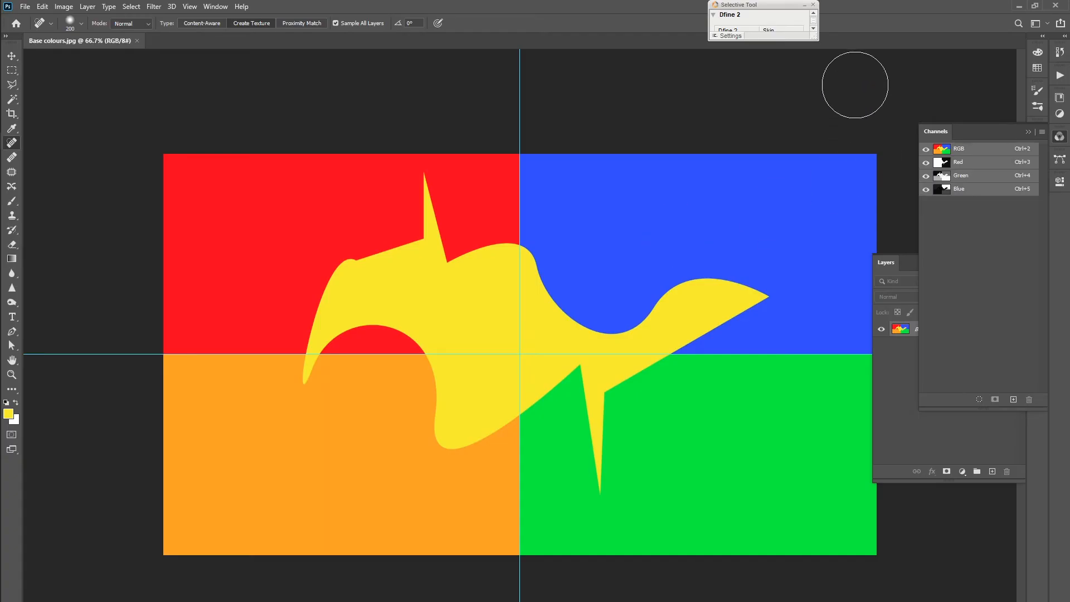
Step: Hide the guides and select the yellow shape with Color Range at a fuzziness of 130
{"action": "key", "text": "ctrl+semicolon"}
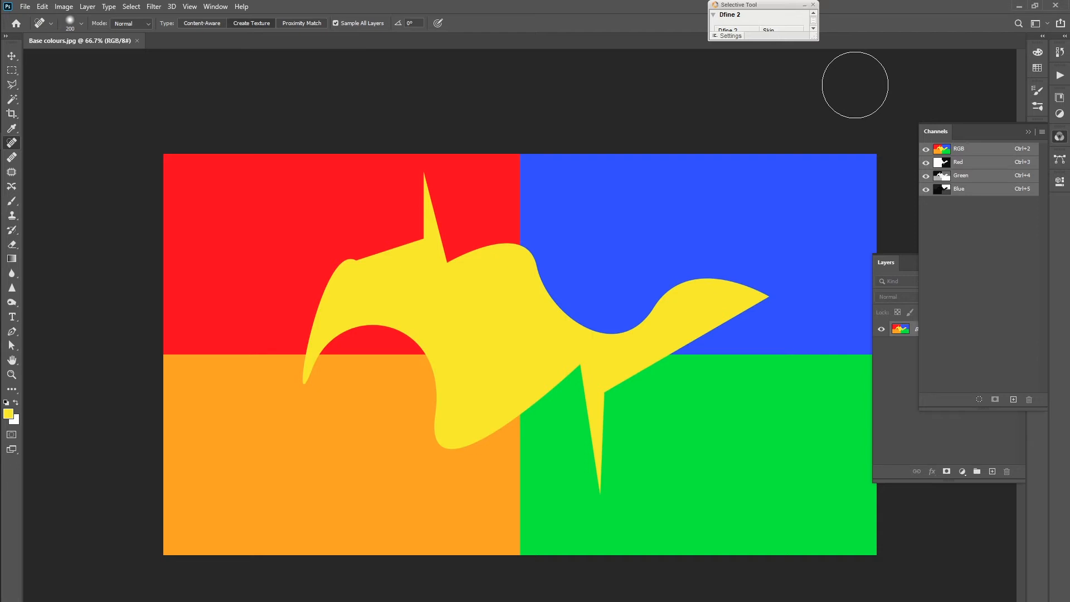
{"action": "left_click", "coordinate": [136, 7]}
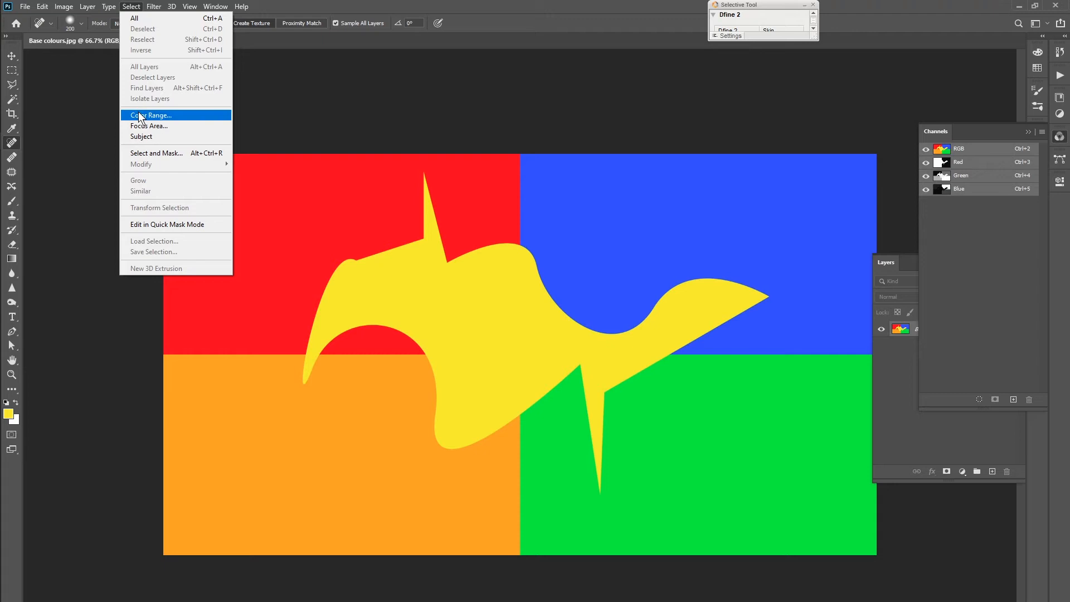
{"action": "left_click", "coordinate": [144, 115]}
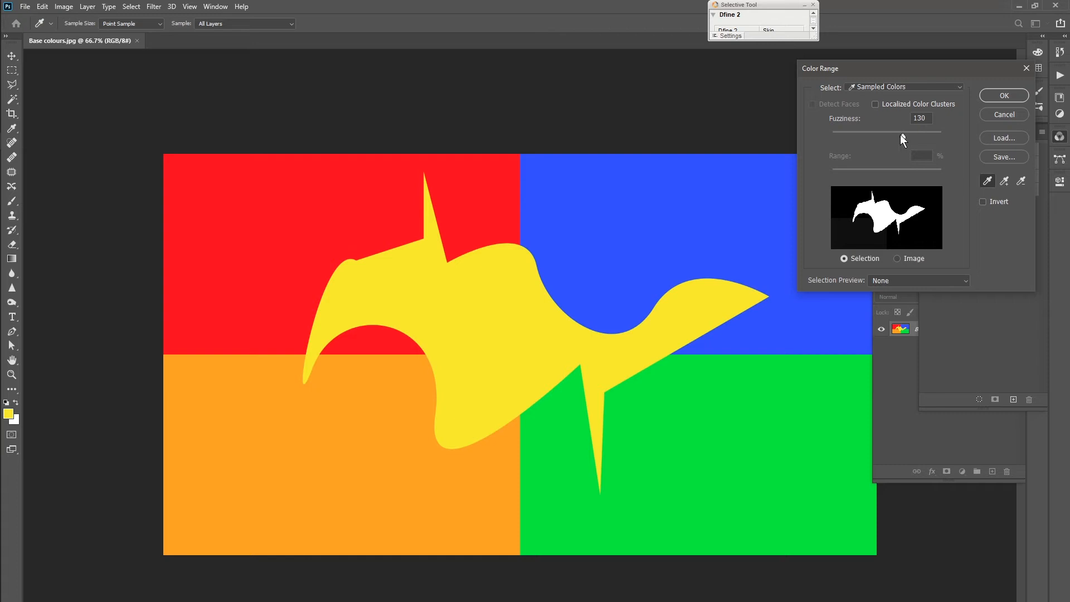
{"action": "left_click", "coordinate": [999, 93]}
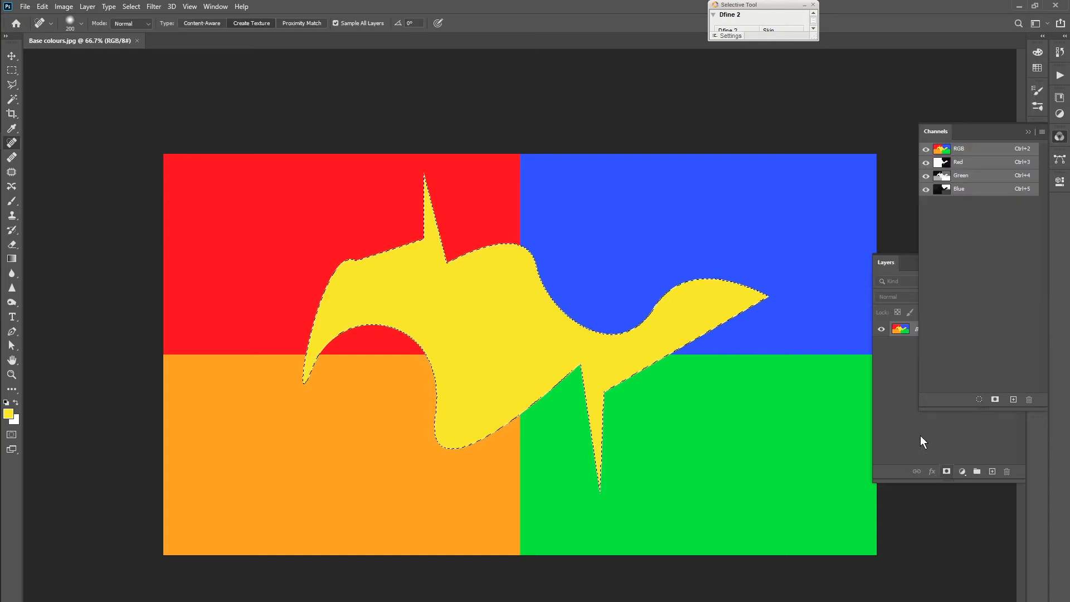
Step: Add a layer mask to the Background layer from the yellow shape's selection
{"action": "left_click", "coordinate": [909, 427]}
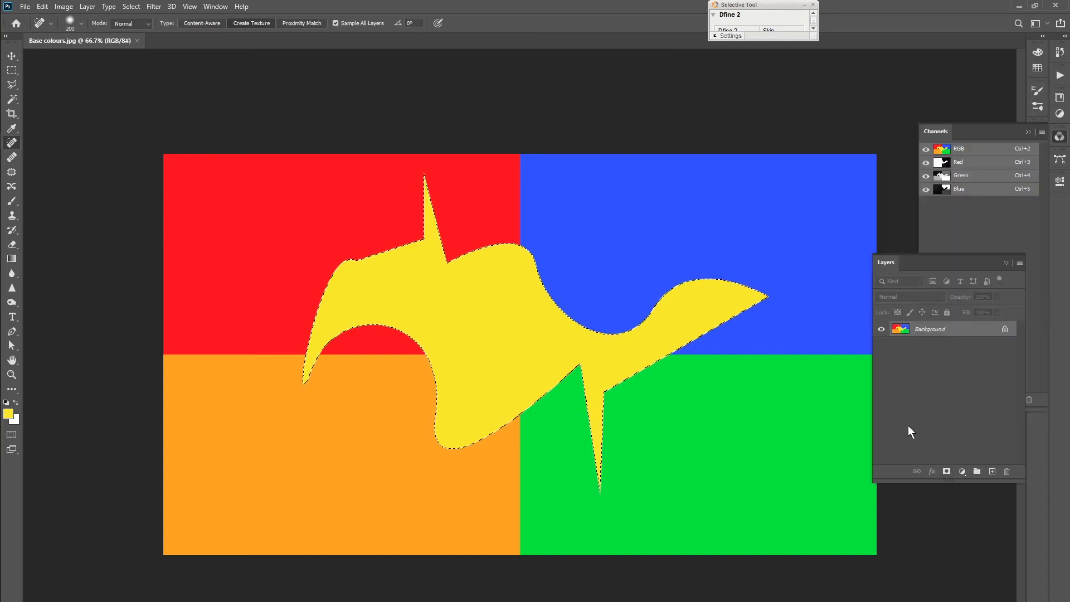
{"action": "left_click", "coordinate": [946, 471]}
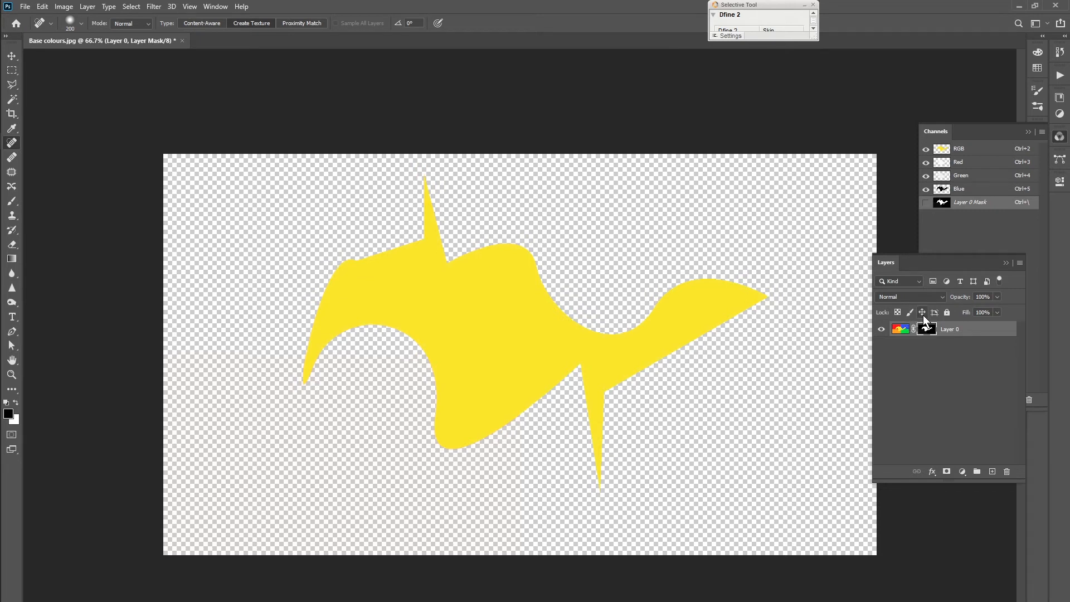
Step: Duplicate the layer mask channel into a new document named "base mask"
{"action": "left_click", "coordinate": [994, 229]}
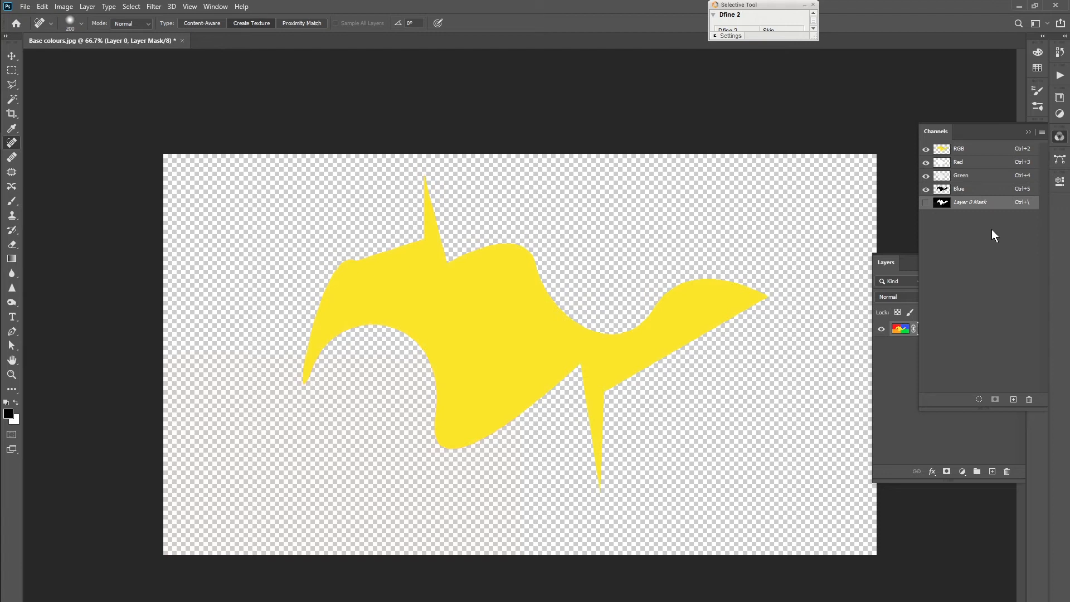
{"action": "right_click", "coordinate": [981, 203]}
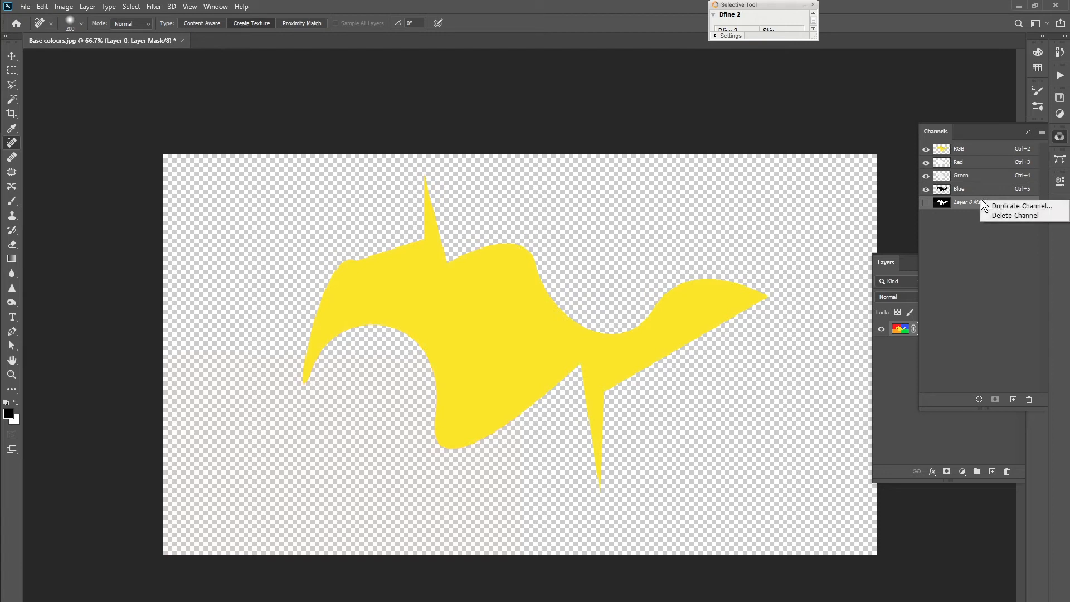
{"action": "left_click", "coordinate": [995, 207]}
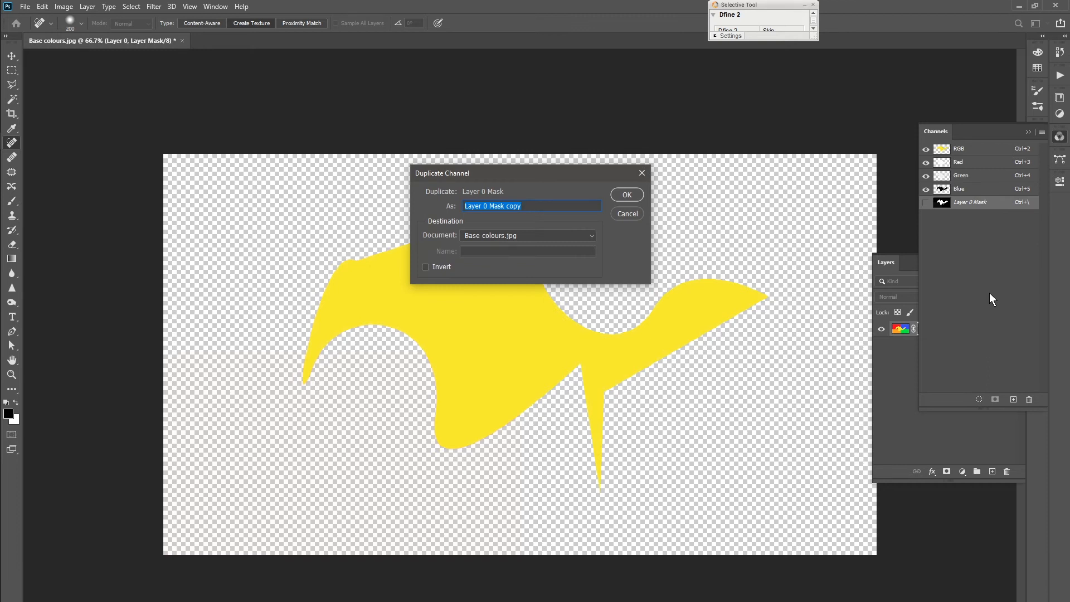
{"action": "left_click", "coordinate": [592, 235]}
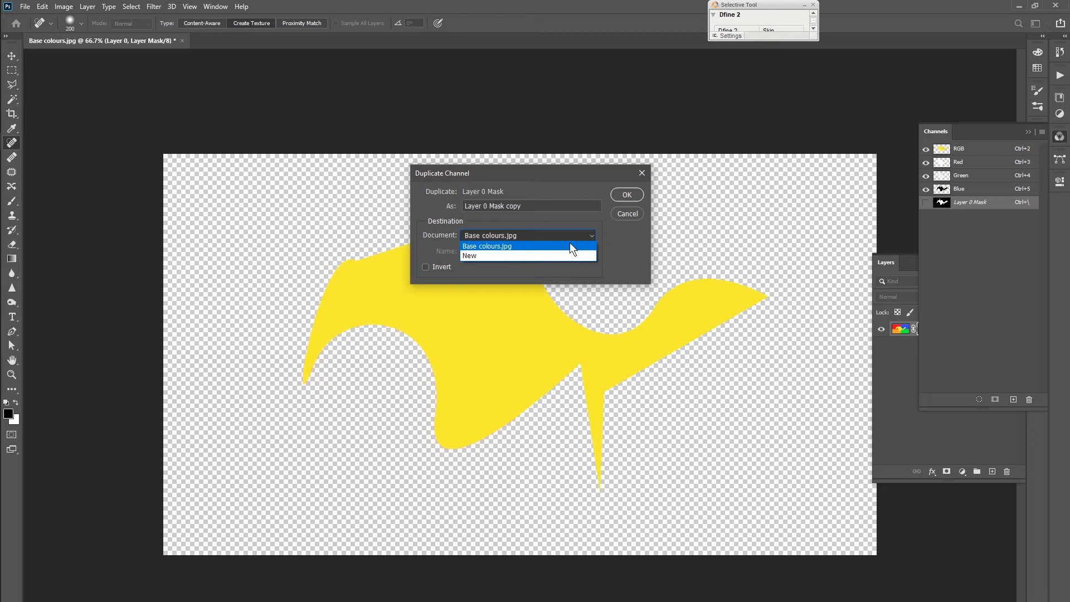
{"action": "left_click", "coordinate": [499, 256]}
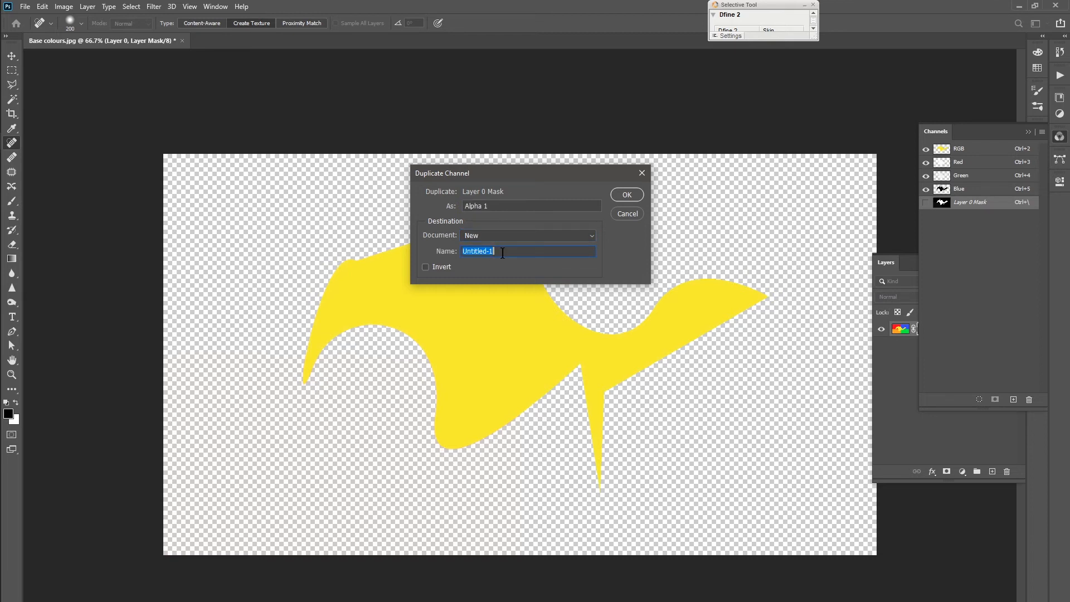
{"action": "type", "text": "base mask"}
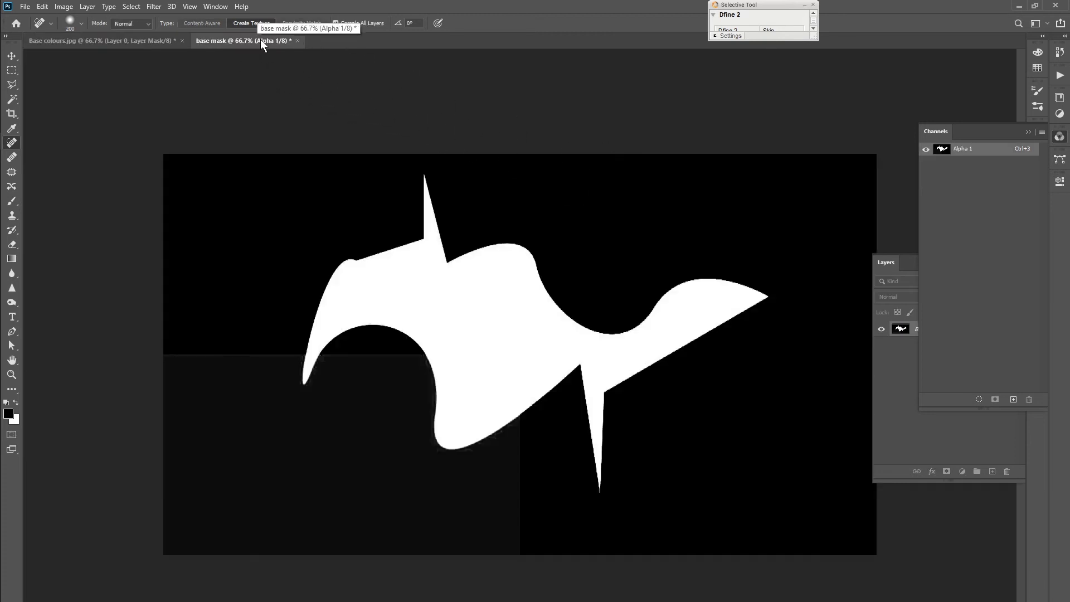
Step: Convert the base mask document's colour mode from Multichannel to Grayscale
{"action": "left_click", "coordinate": [66, 7]}
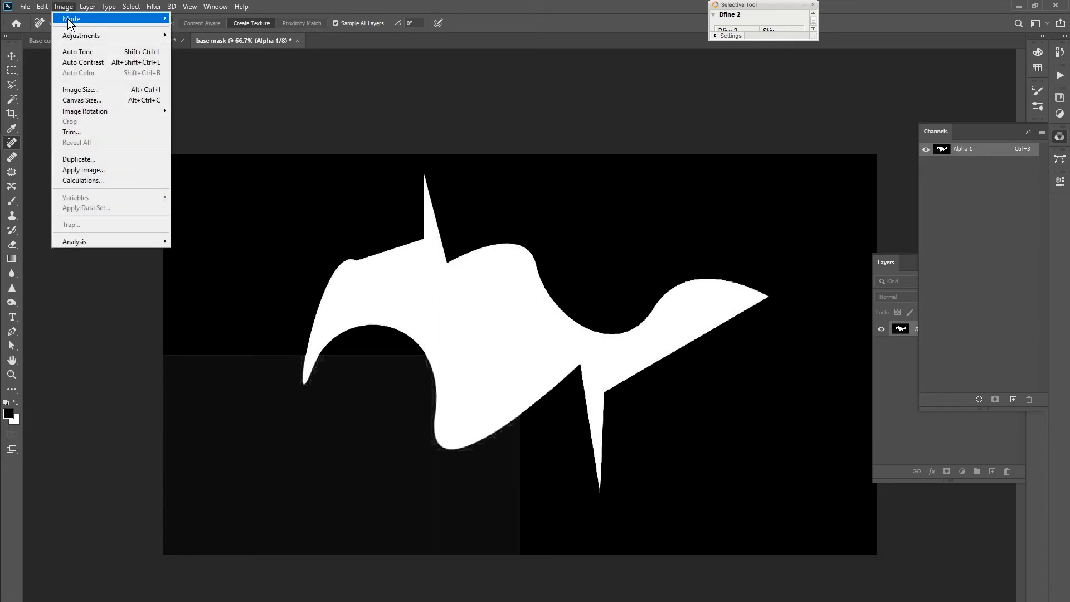
{"action": "mouse_move", "coordinate": [70, 20]}
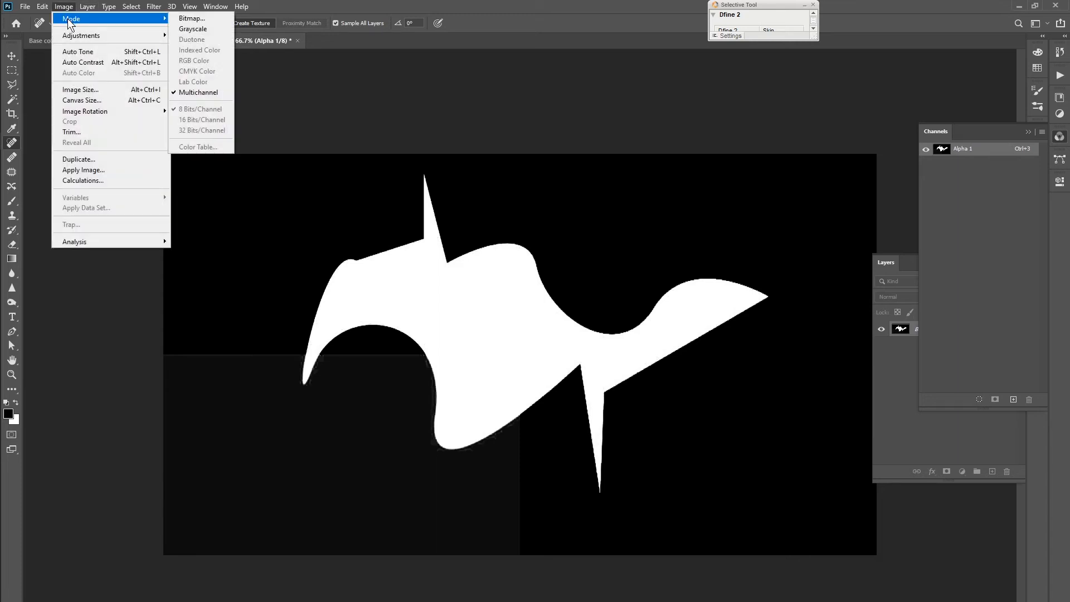
{"action": "left_click", "coordinate": [195, 31]}
Step: Save the mask document as base mask.jpg in JPEG format with quality 6 and Baseline Optimized
{"action": "left_click", "coordinate": [27, 7]}
{"action": "left_click", "coordinate": [43, 130]}
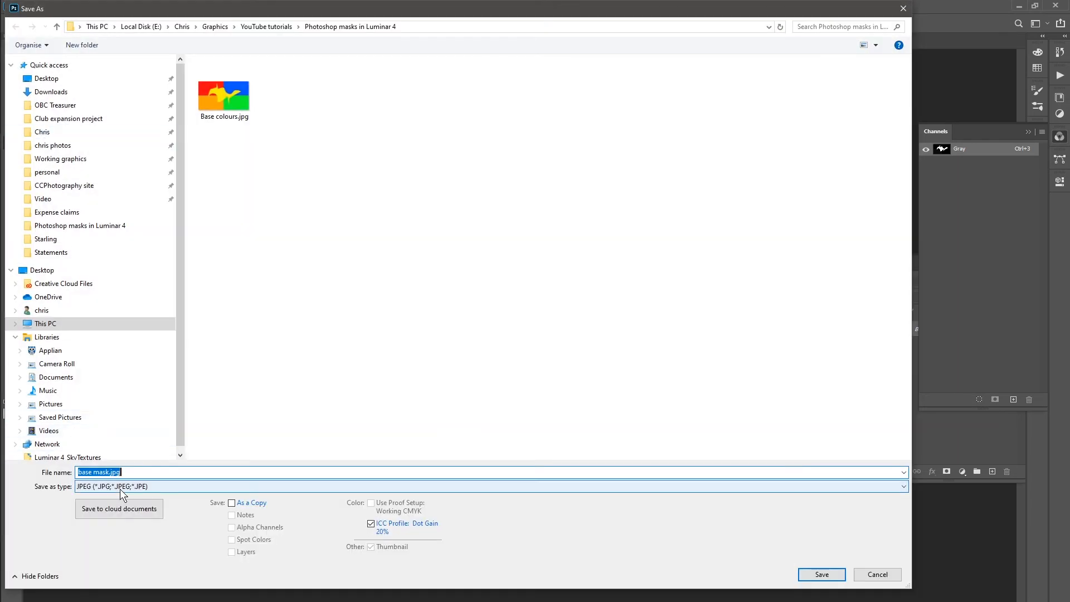
{"action": "left_click", "coordinate": [820, 574]}
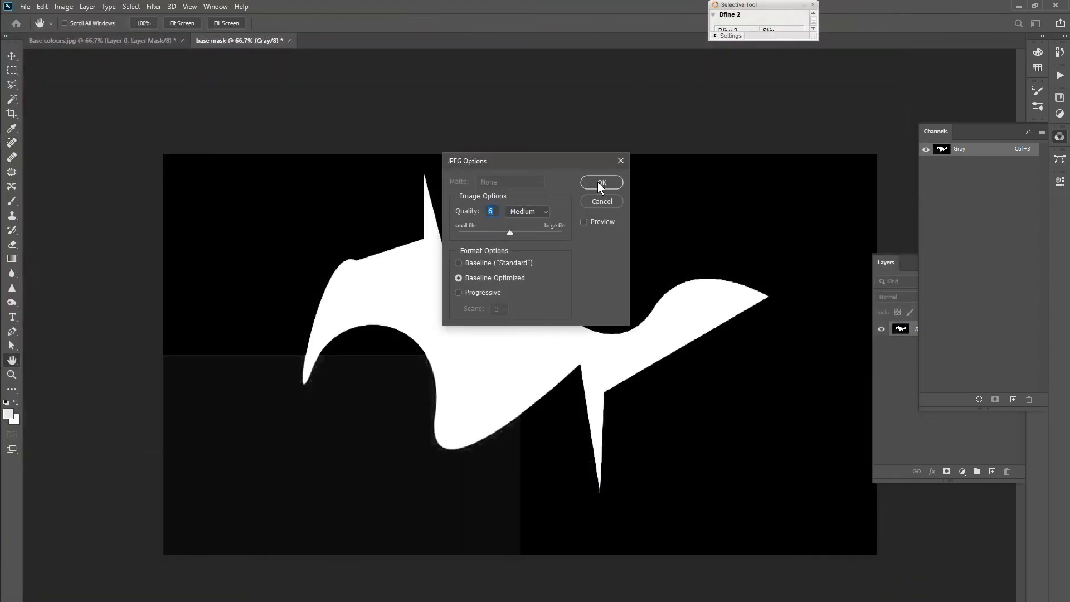
{"action": "left_click", "coordinate": [601, 182]}
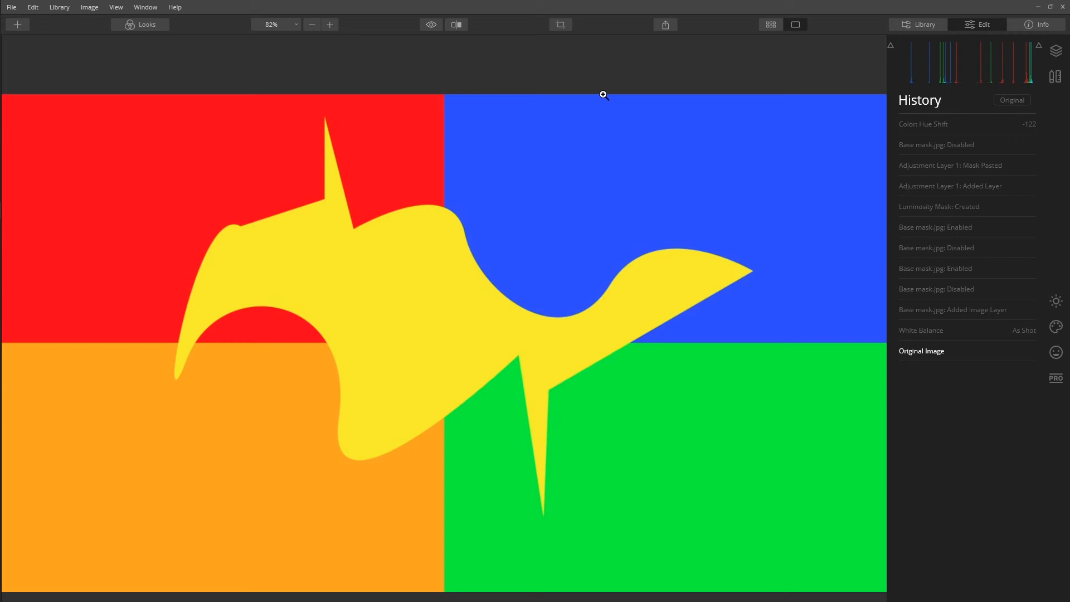
Step: Switch to Luminar 4 and add base mask.jpg as a new image layer above Base colours.jpg
{"action": "left_click", "coordinate": [1056, 51]}
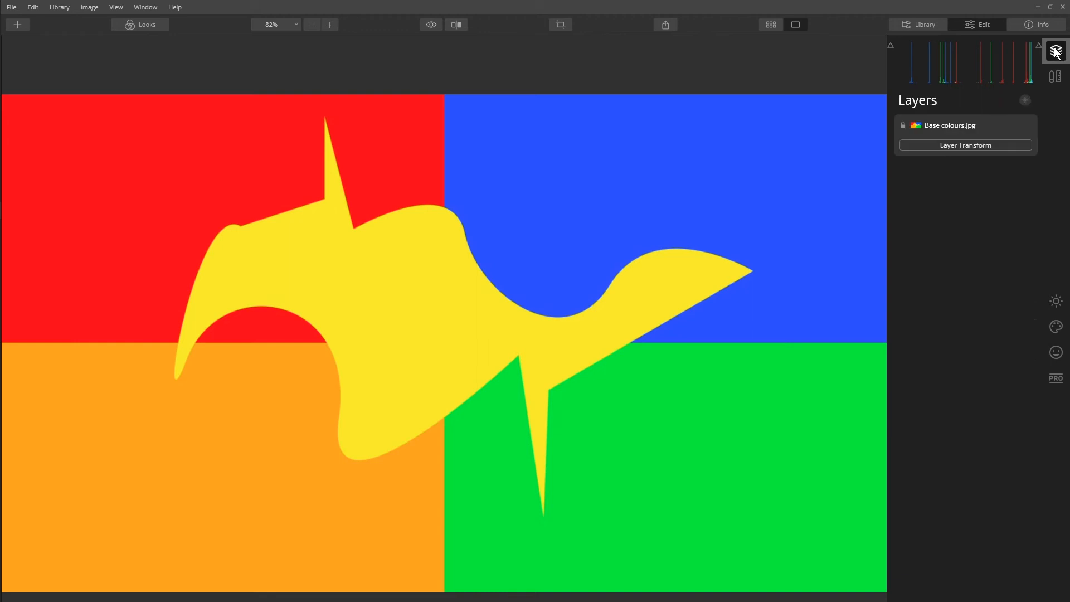
{"action": "left_click", "coordinate": [1024, 100]}
{"action": "left_click", "coordinate": [999, 125]}
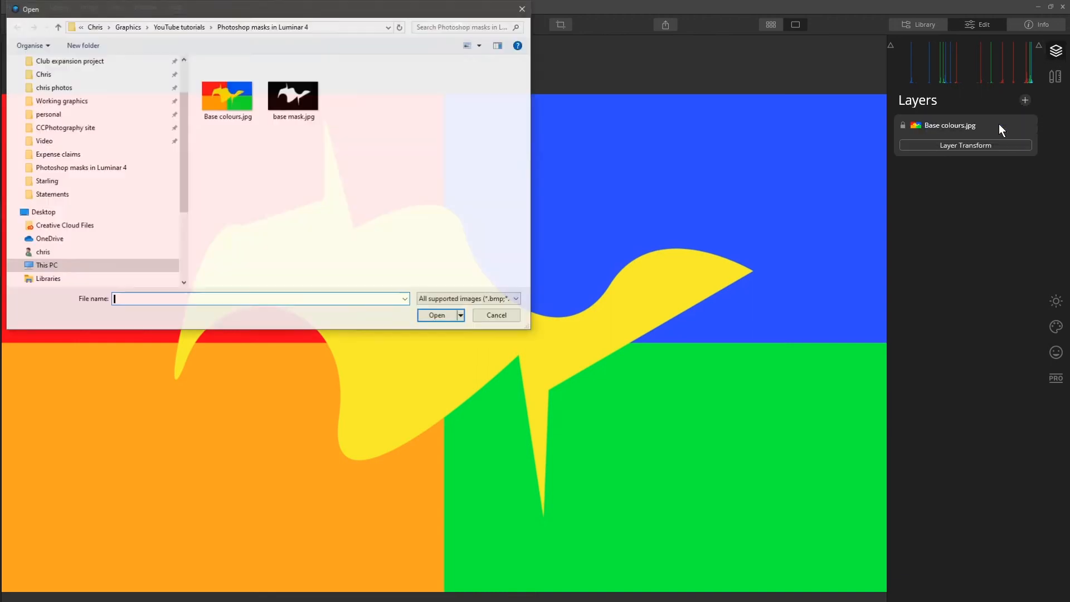
{"action": "double_click", "coordinate": [295, 100]}
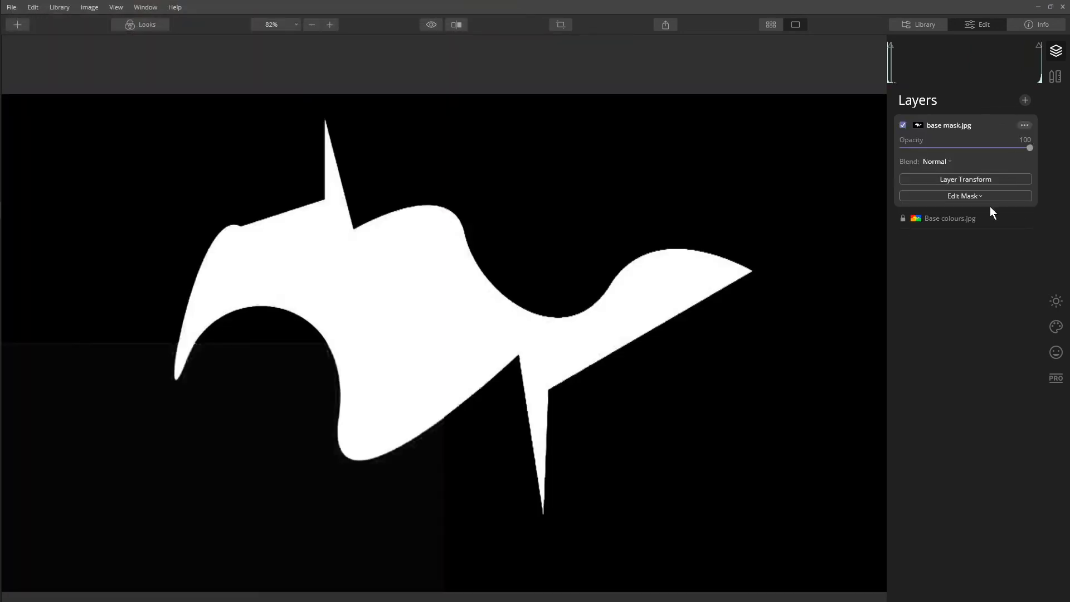
Step: Create a luminosity mask on the base mask.jpg layer and copy that mask
{"action": "left_click", "coordinate": [965, 195]}
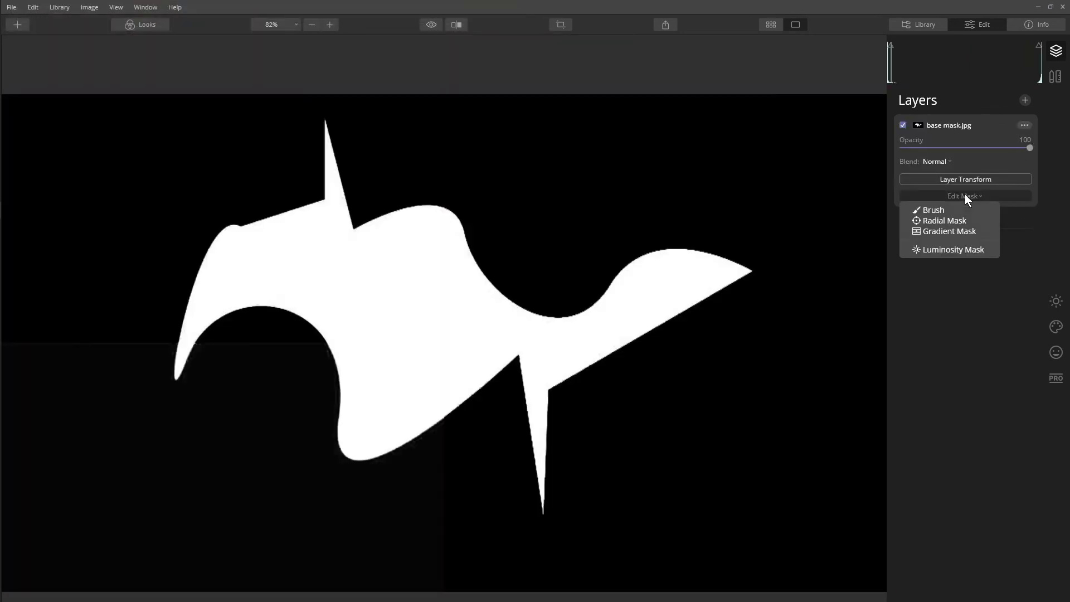
{"action": "left_click", "coordinate": [955, 247]}
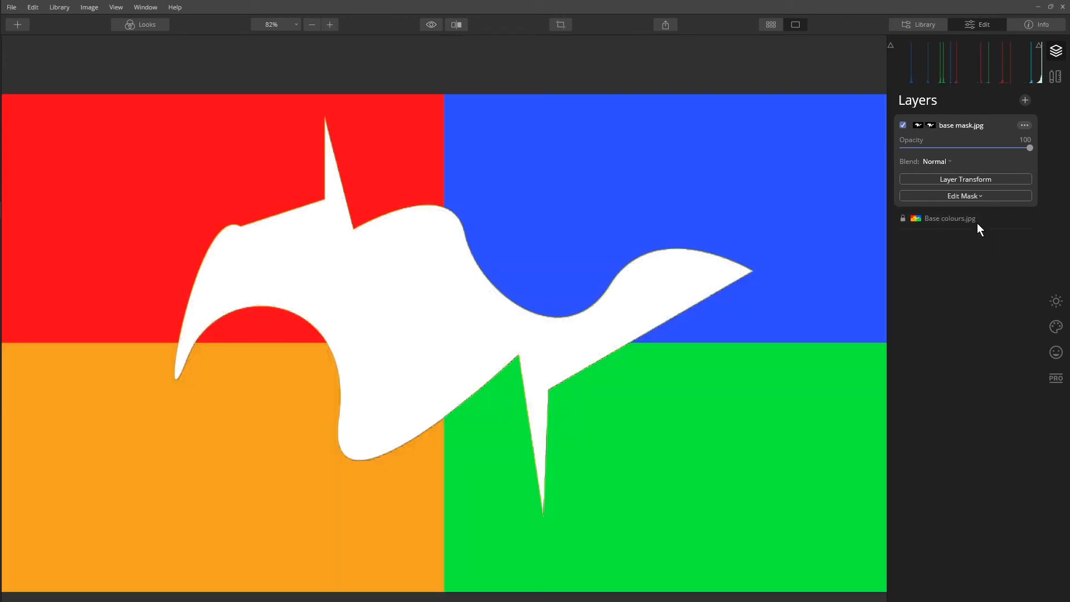
{"action": "left_click", "coordinate": [1025, 125]}
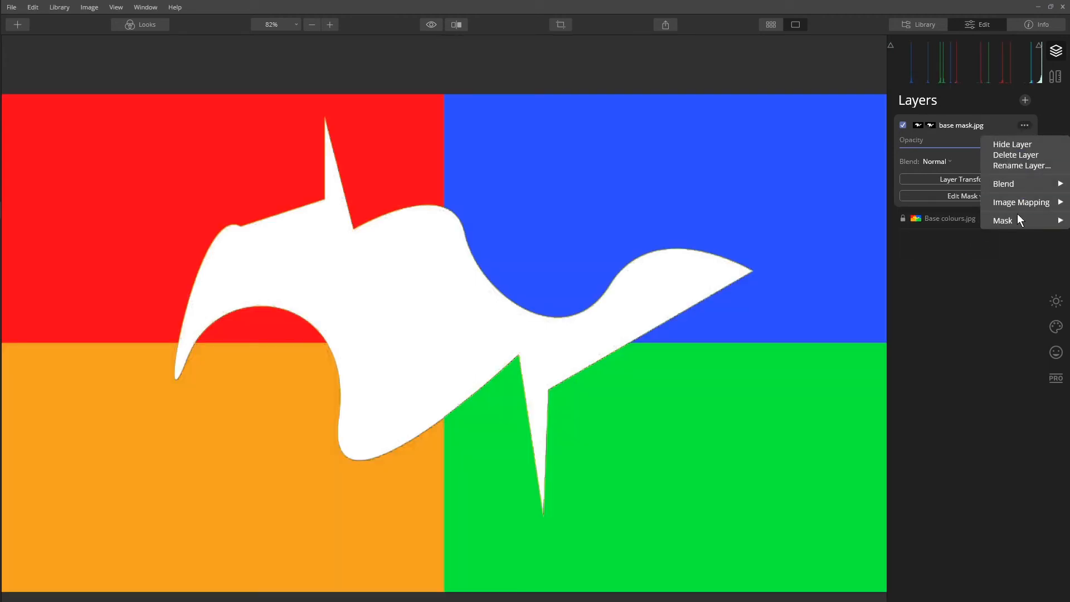
{"action": "mouse_move", "coordinate": [1016, 219]}
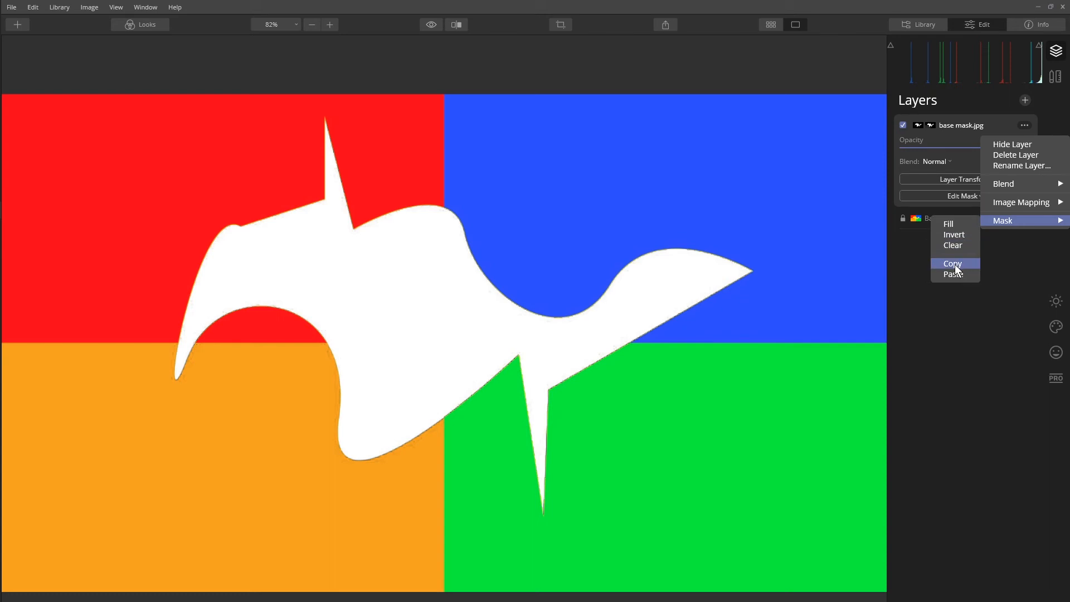
{"action": "left_click", "coordinate": [955, 264]}
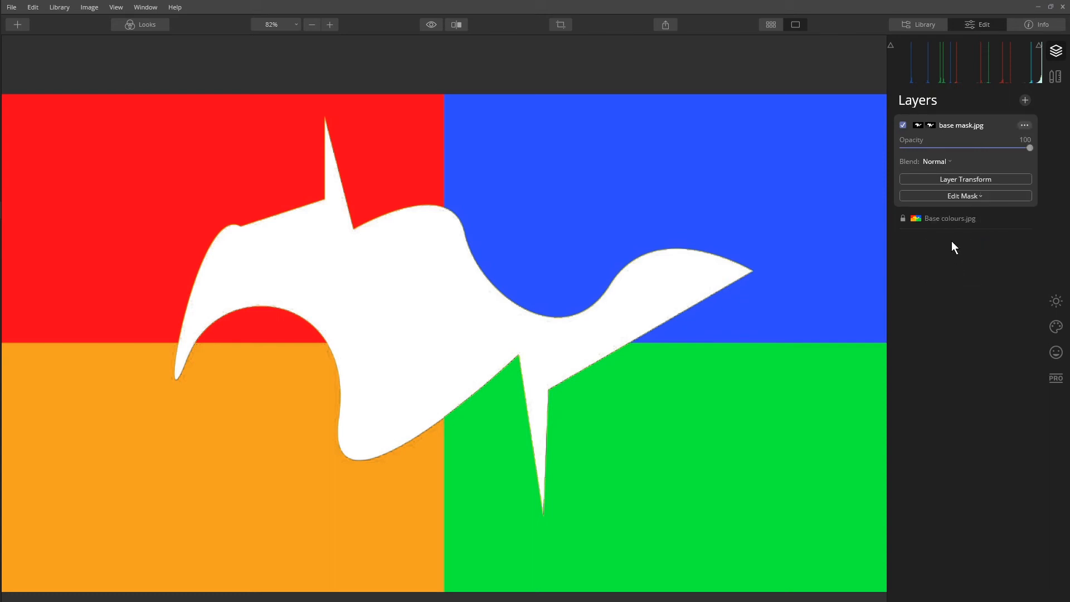
Step: Hide the base mask.jpg layer and paste the copied mask onto a new adjustment layer
{"action": "left_click", "coordinate": [903, 126]}
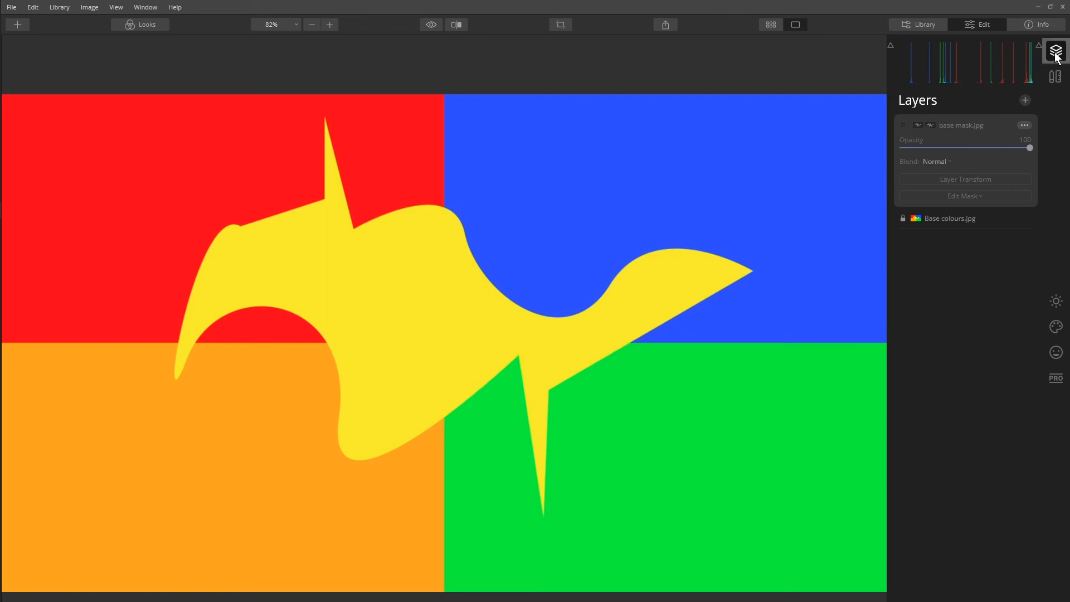
{"action": "left_click", "coordinate": [1025, 100]}
{"action": "left_click", "coordinate": [1024, 125]}
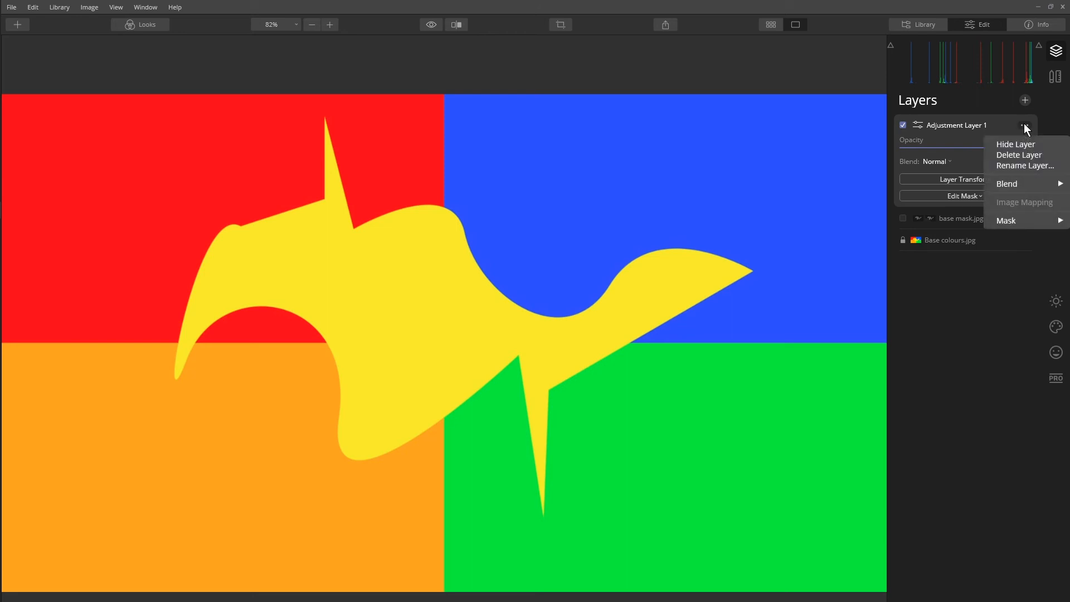
{"action": "mouse_move", "coordinate": [1017, 220]}
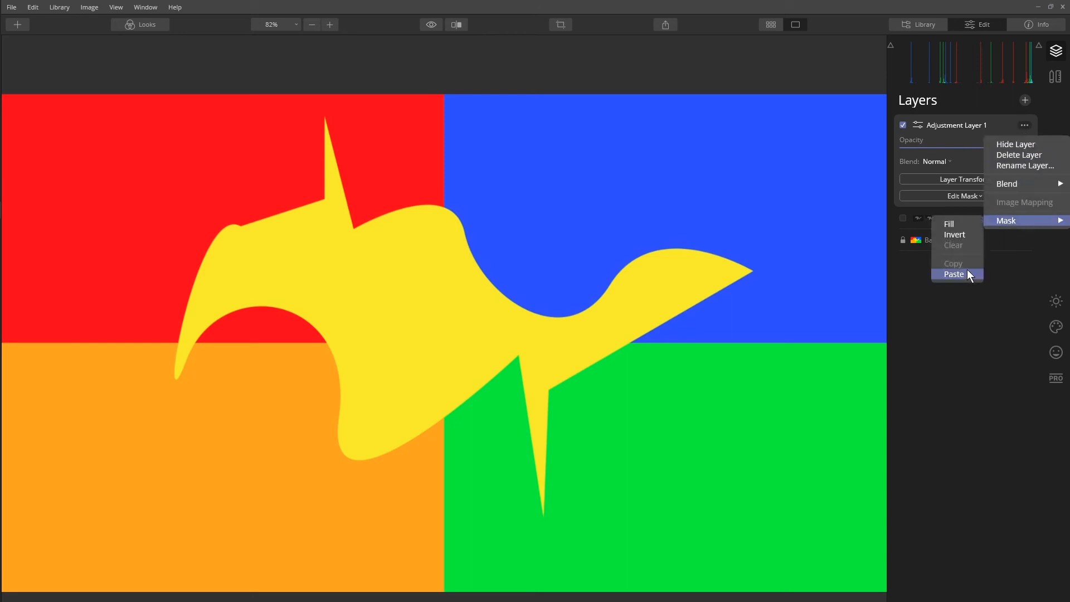
{"action": "left_click", "coordinate": [955, 274]}
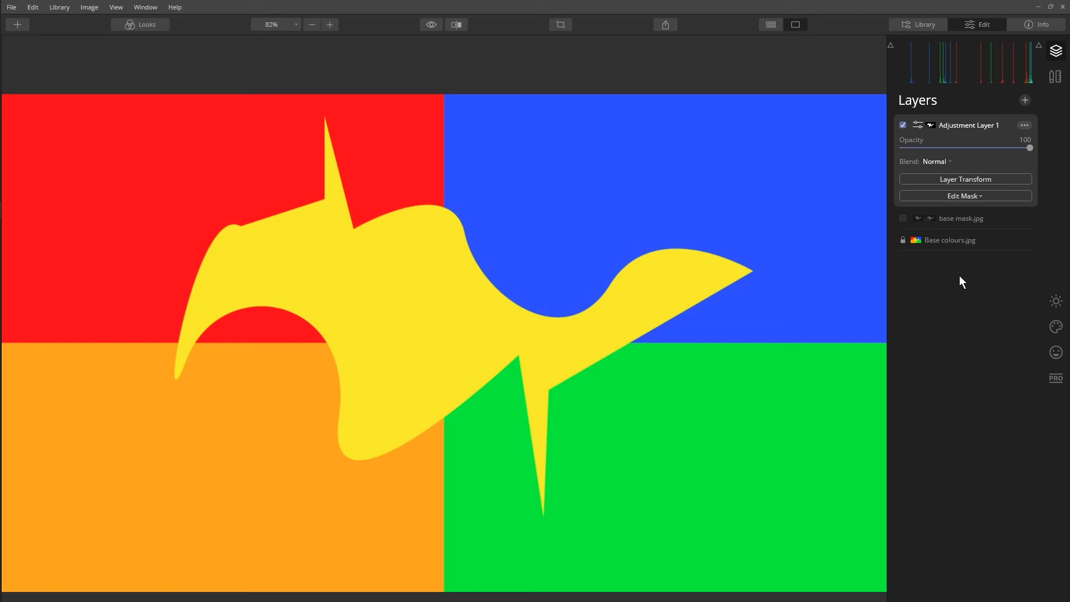
Step: Set the Color filter's Hue Shift to -140 on the masked adjustment layer
{"action": "left_click", "coordinate": [1058, 304]}
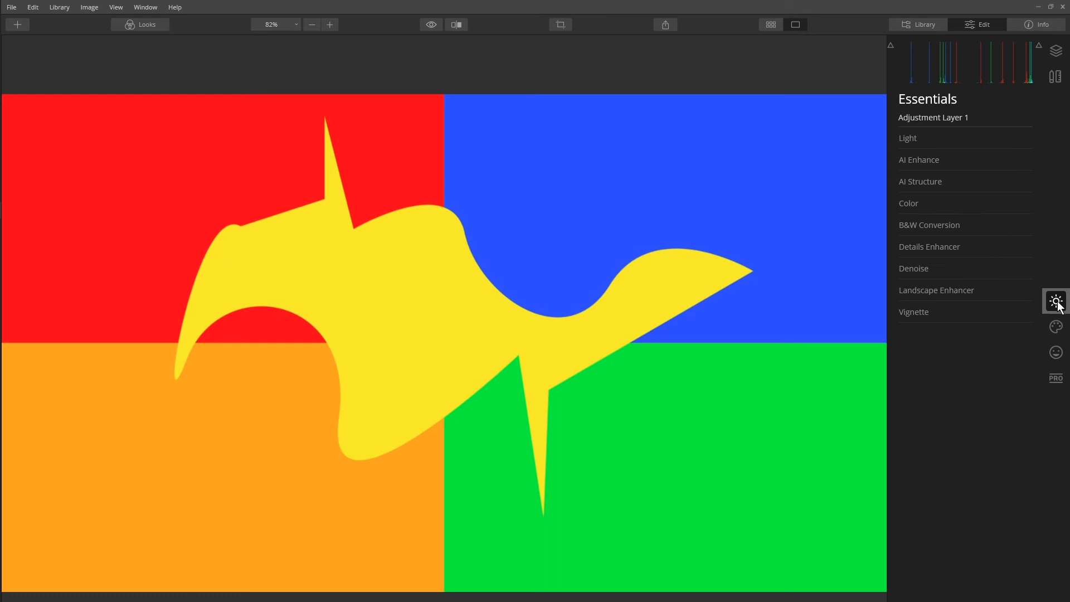
{"action": "left_click", "coordinate": [919, 202]}
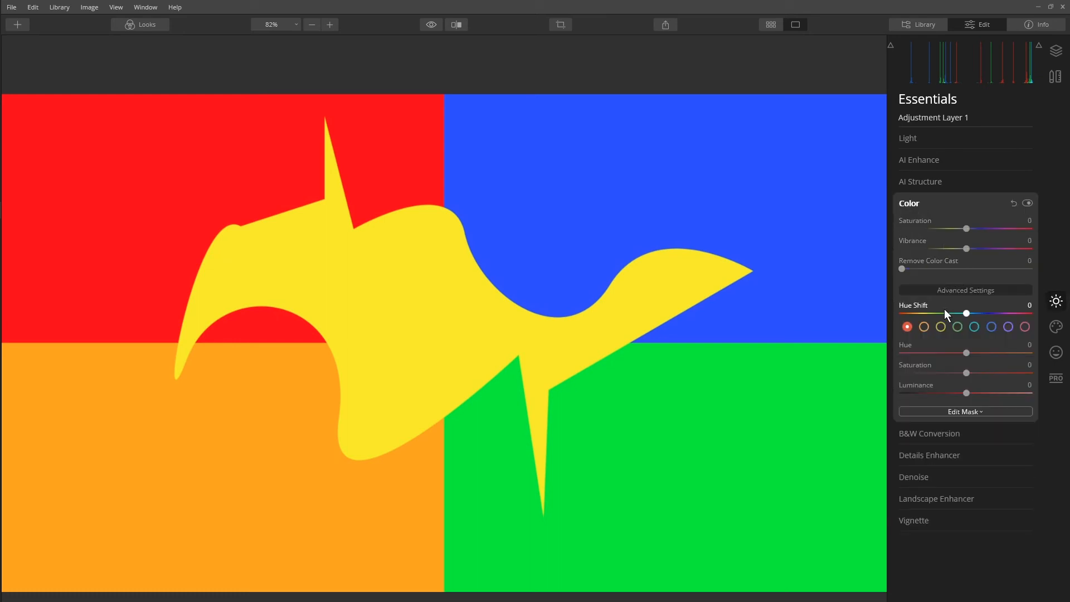
{"action": "left_click_drag", "start_coordinate": [966, 314], "coordinate": [915, 316]}
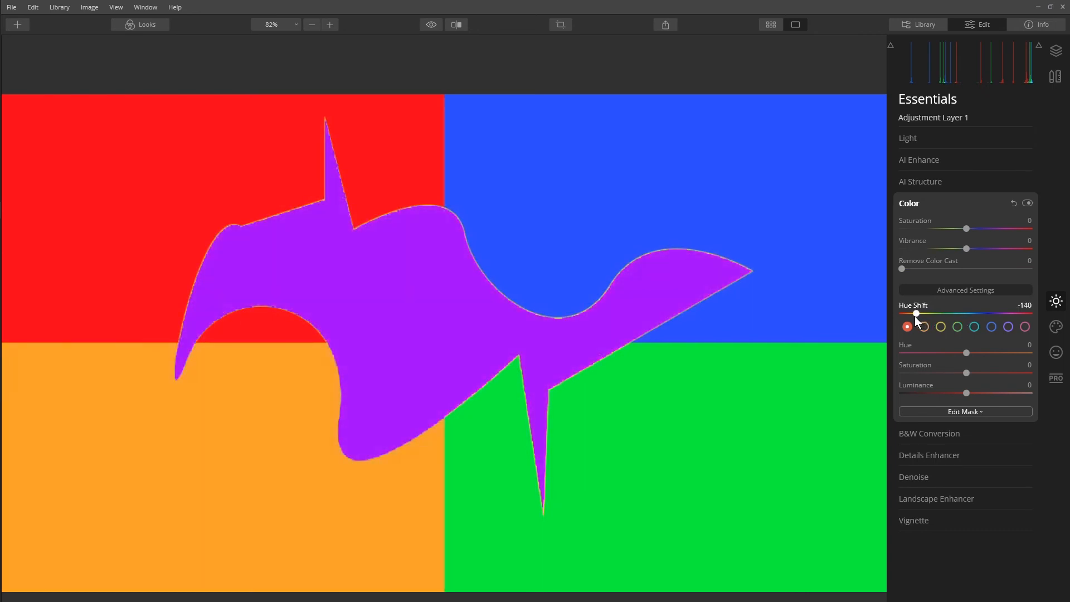